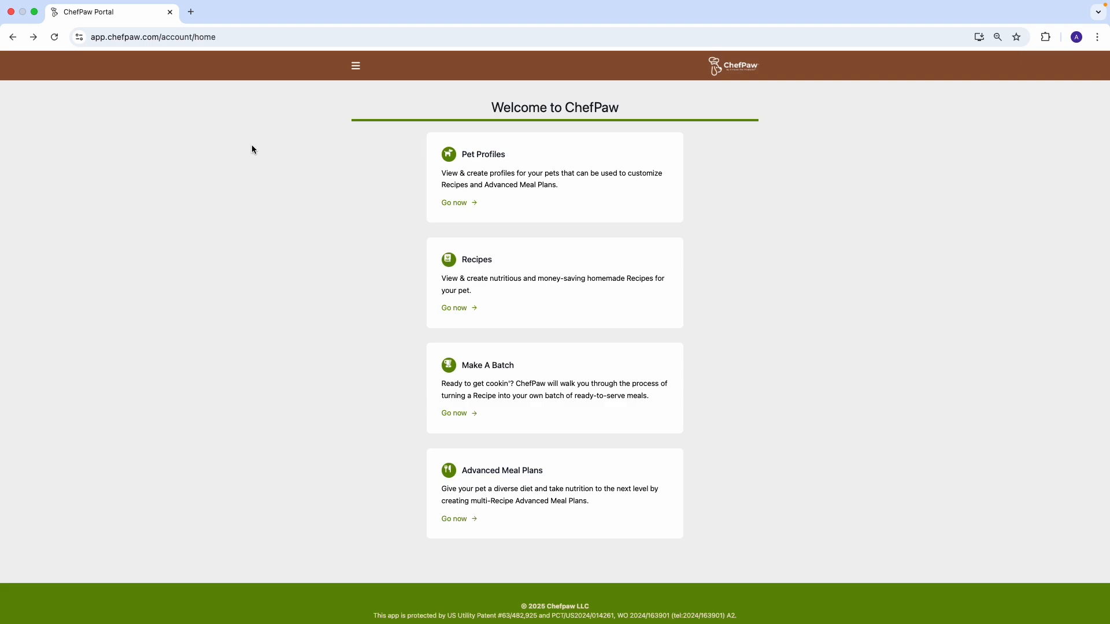
# Step: Open the most popular suggested recipes for dogs
pyautogui.click(525, 296)
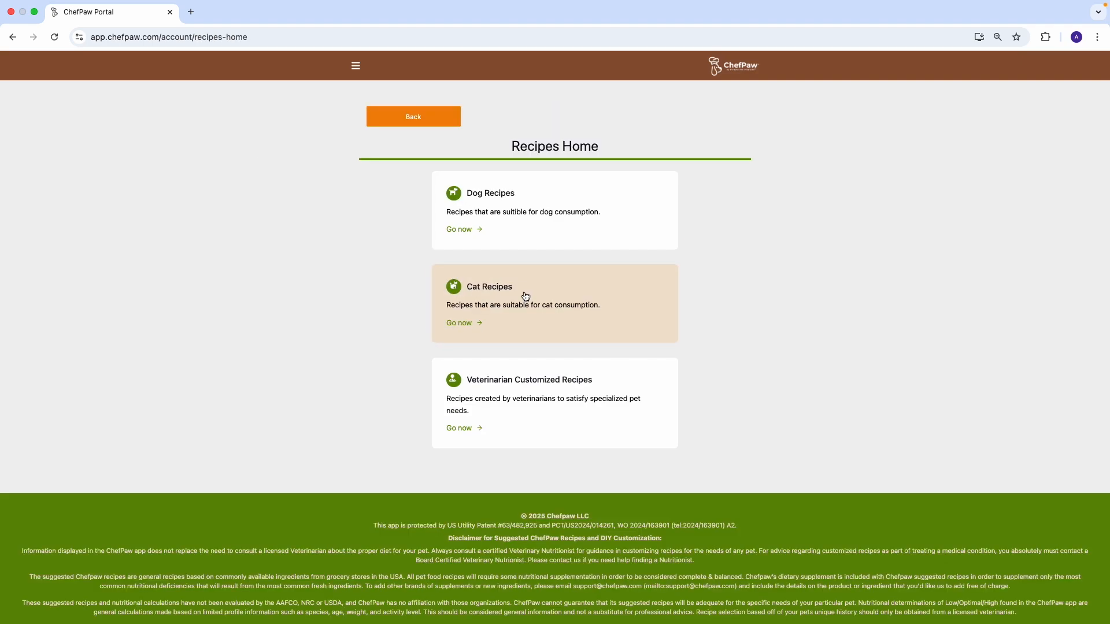
pyautogui.click(541, 219)
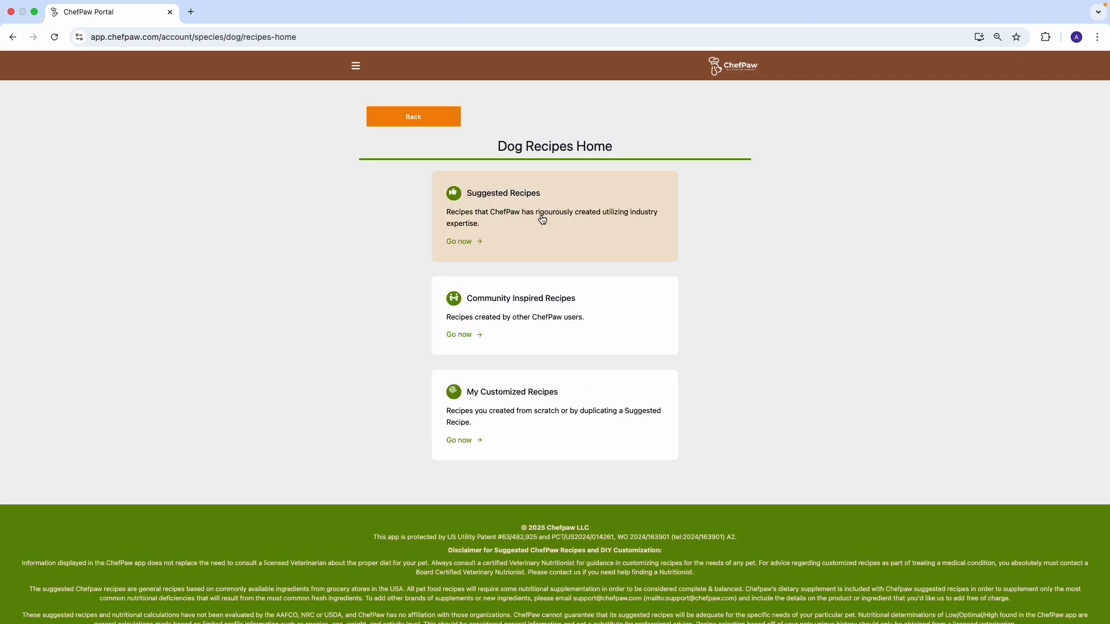
pyautogui.click(541, 219)
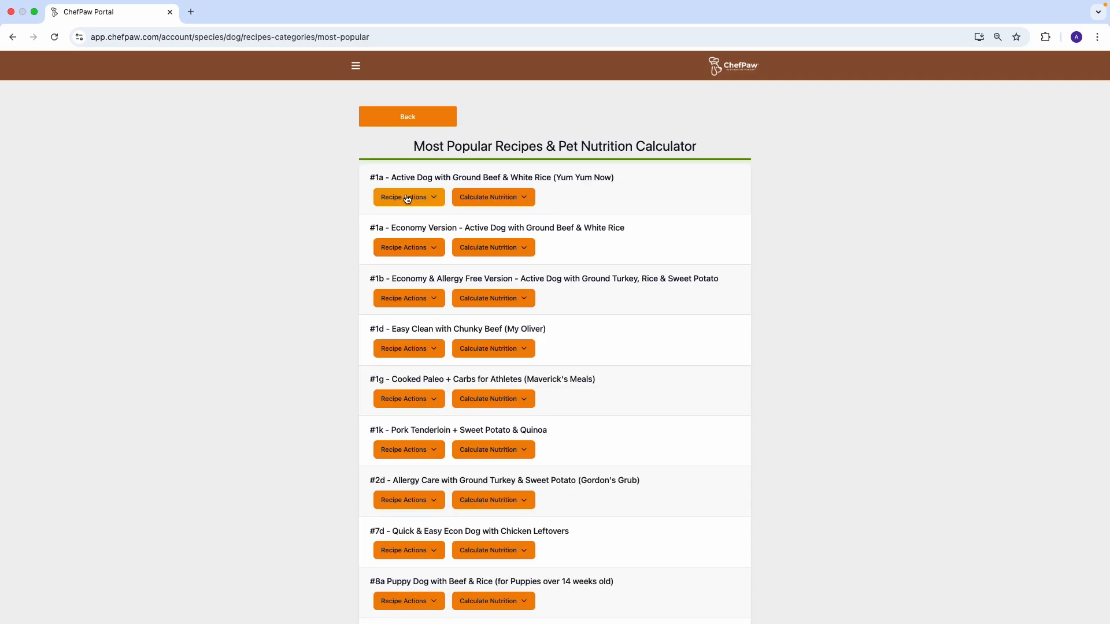
# Step: Edit recipe #1a - Active Dog with Ground Beef & White Rice (Yum Yum Now) as a duplicate named Custom Gordon 1
pyautogui.click(408, 199)
pyautogui.click(385, 256)
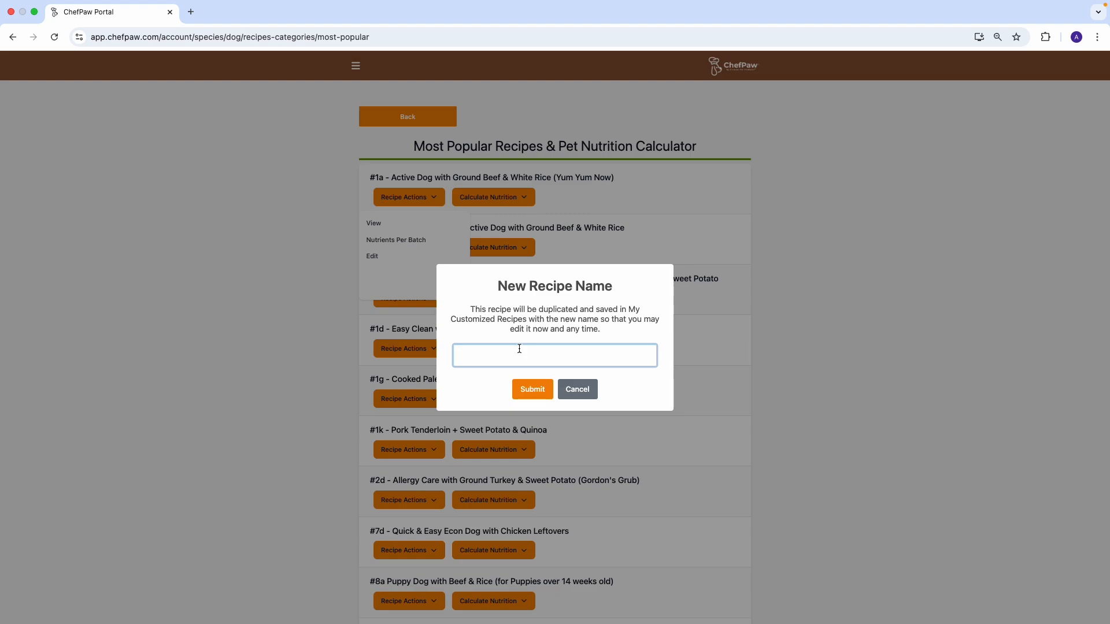
pyautogui.write('Custom Gordon 1')
pyautogui.click(533, 391)
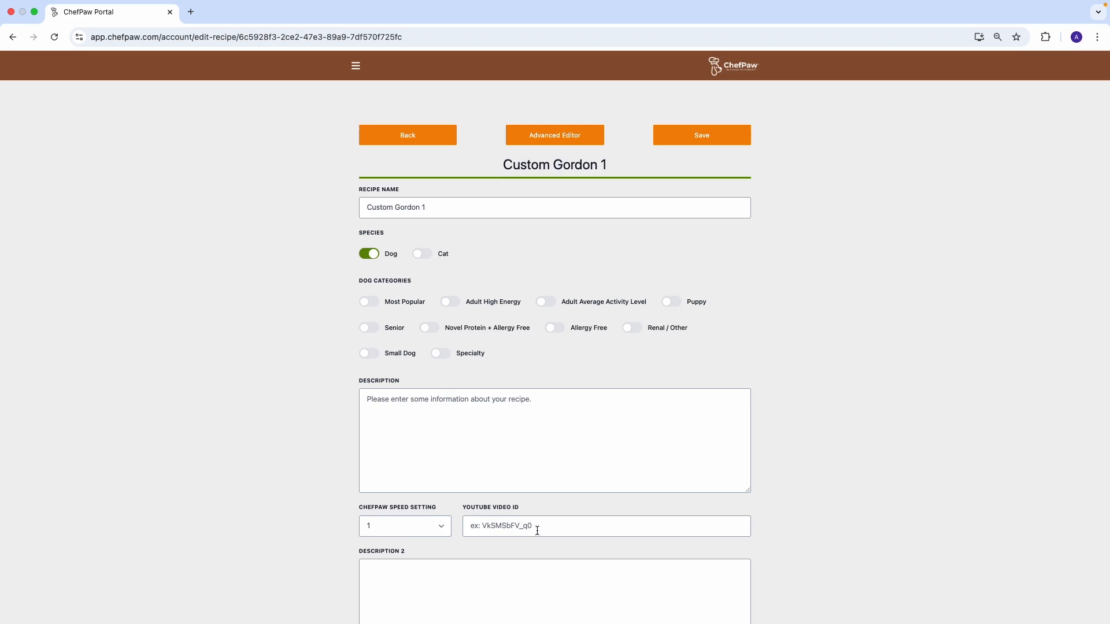
# Step: Switch the recipe's sharing to Shared Globally and back to Private
pyautogui.scroll(-6, 530, 528)
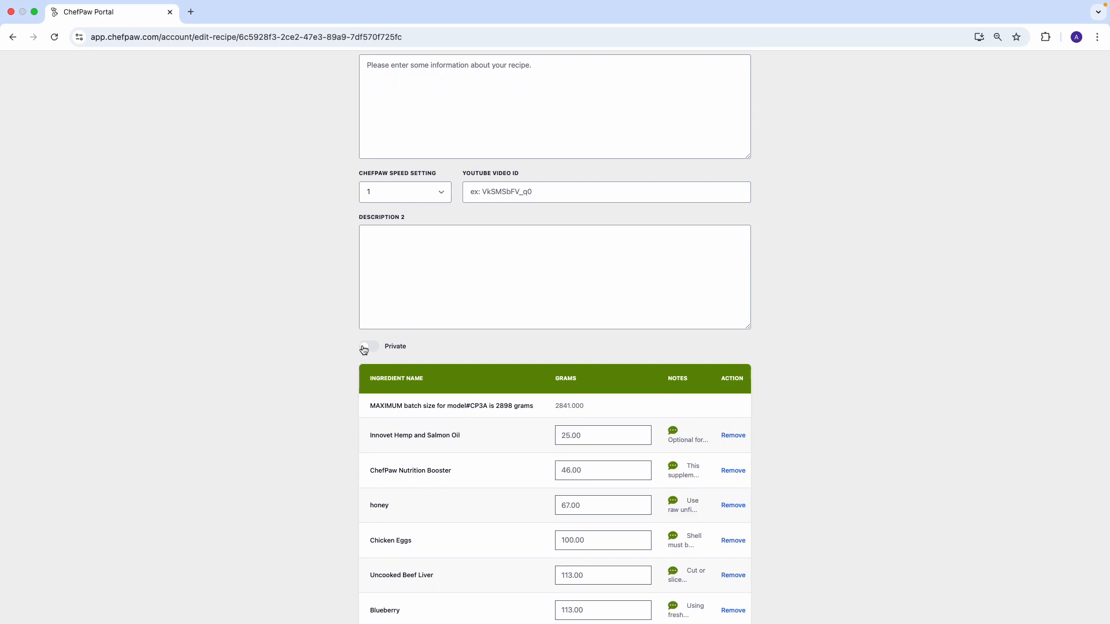
pyautogui.scroll(1, 364, 349)
pyautogui.click(370, 350)
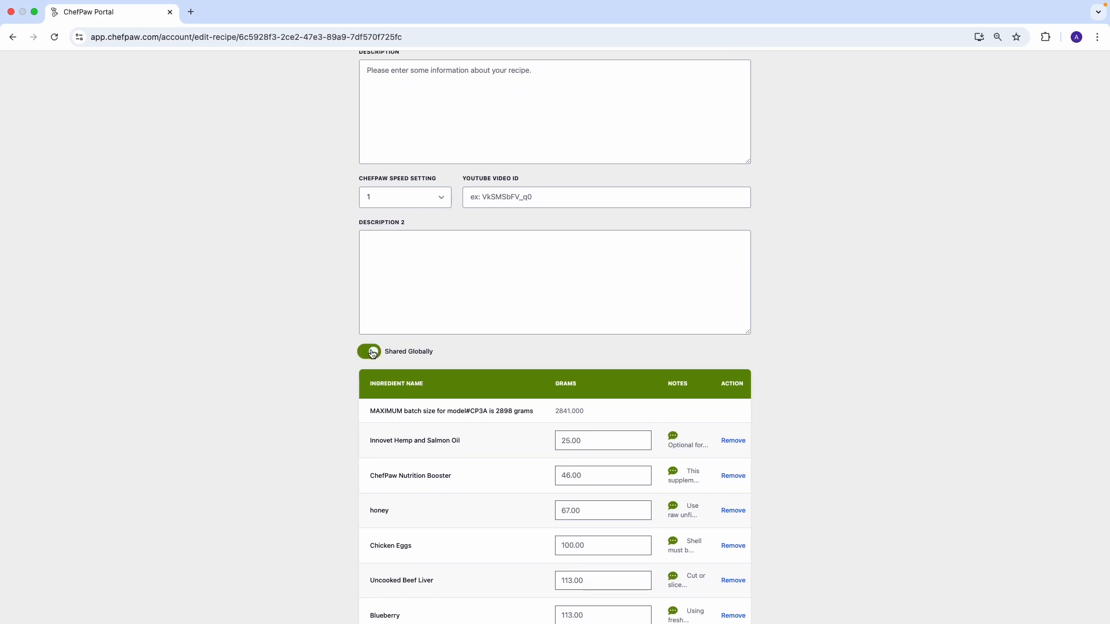
pyautogui.click(369, 354)
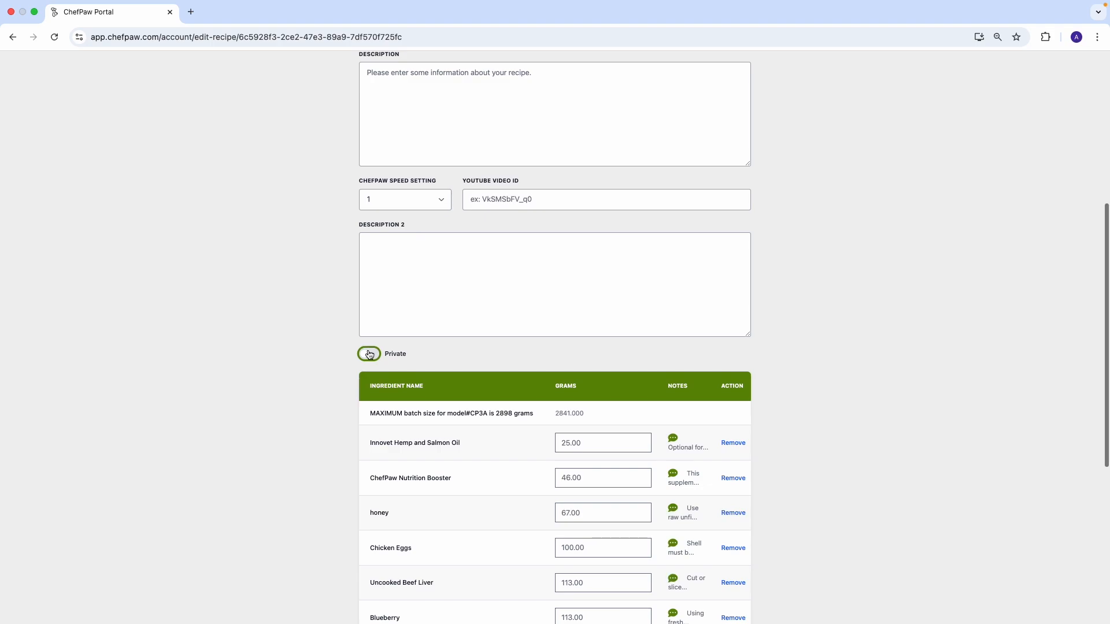
# Step: Review the recipe's current ingredients and search the ingredients to add for beef
pyautogui.scroll(-3, 343, 386)
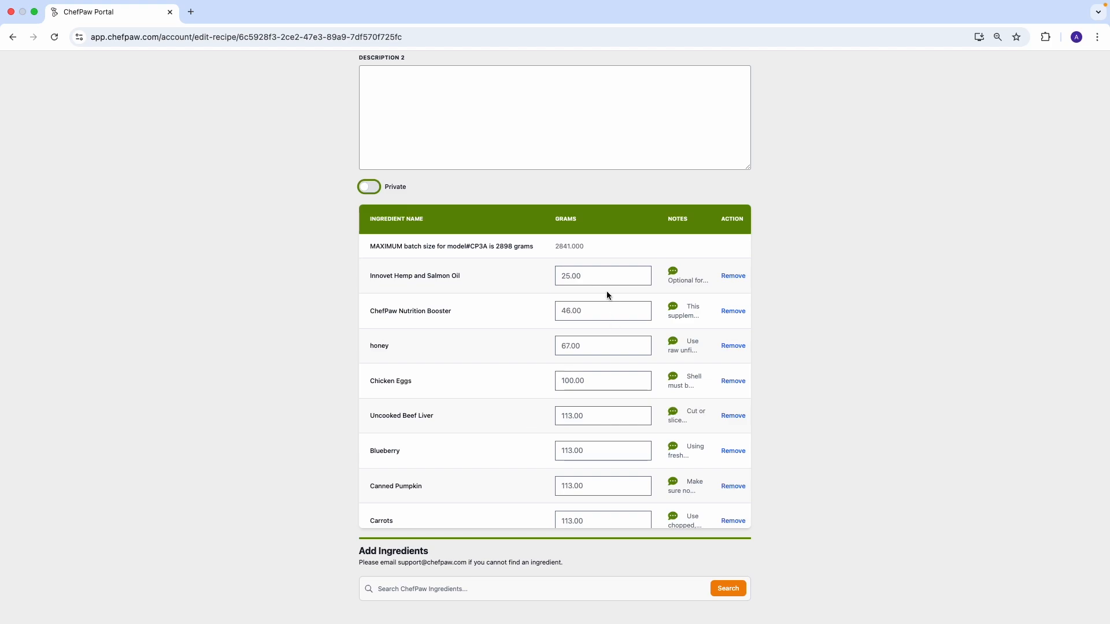
pyautogui.click(595, 422)
pyautogui.scroll(-4, 416, 409)
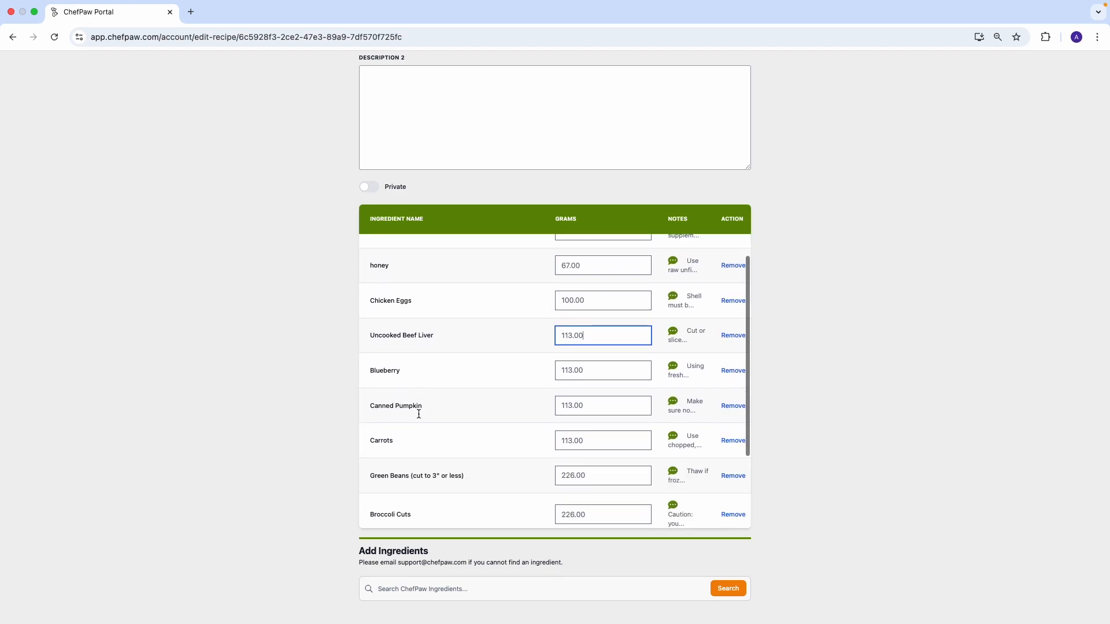
pyautogui.scroll(-5, 322, 425)
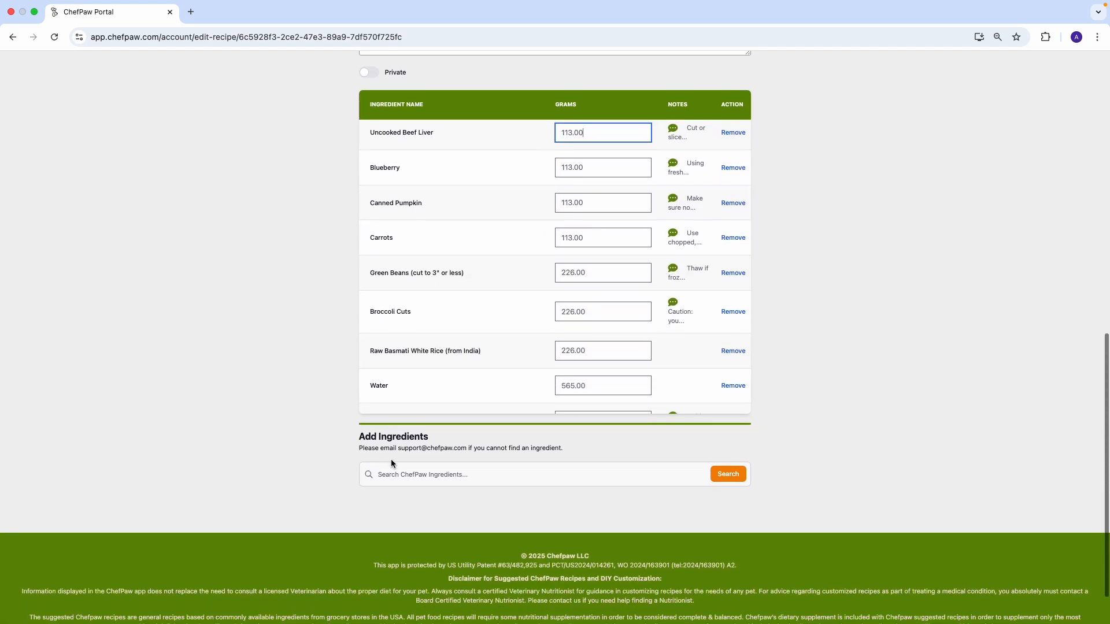
pyautogui.click(415, 475)
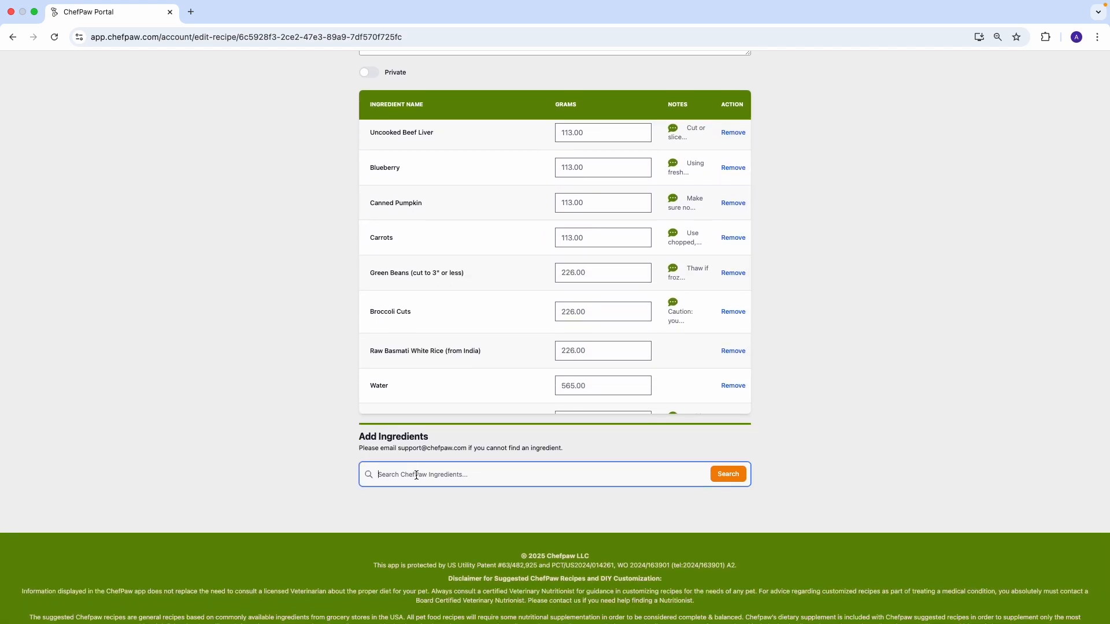
pyautogui.write('beef')
pyautogui.click(723, 476)
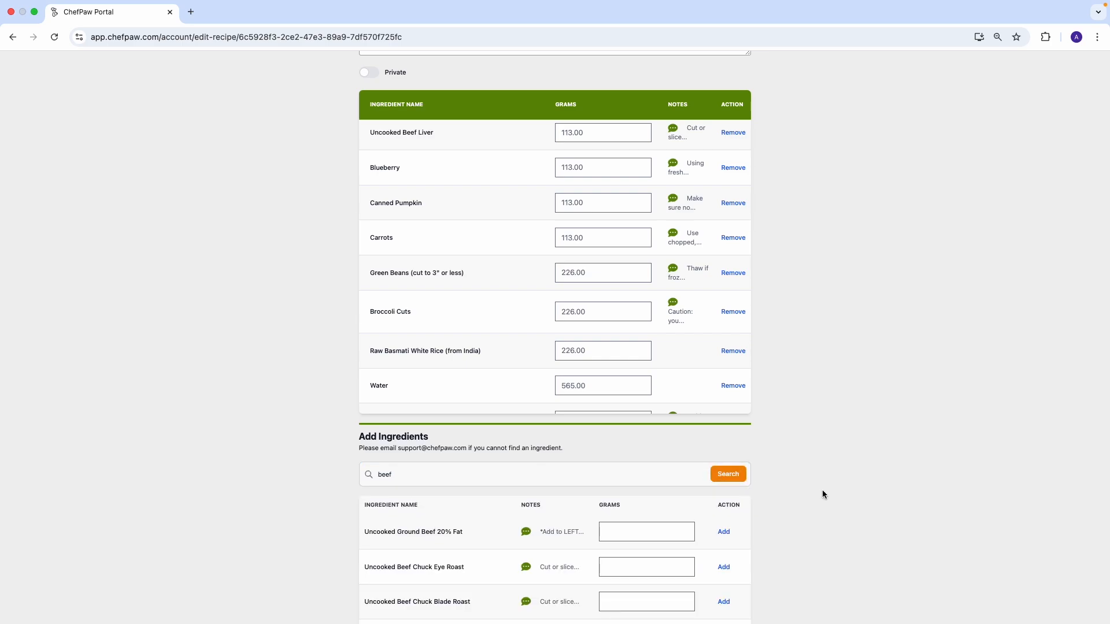
pyautogui.scroll(-6, 822, 490)
pyautogui.scroll(-1, 822, 495)
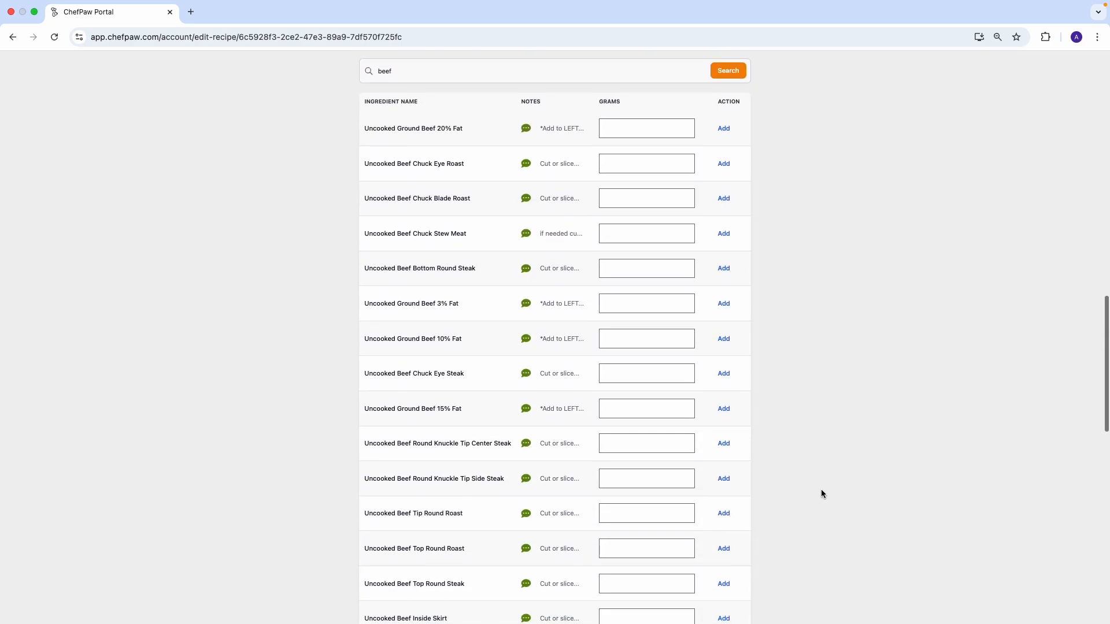
# Step: Add 113 grams of Uncooked Ground Beef 3% Fat to the recipe and save it
pyautogui.click(625, 304)
pyautogui.write('113')
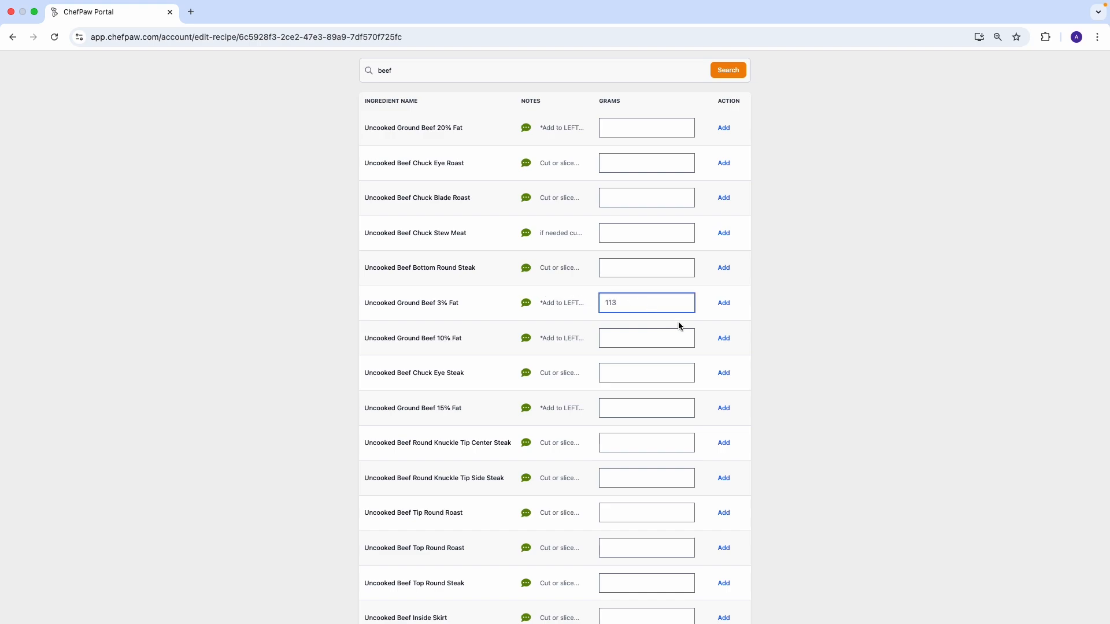
pyautogui.click(725, 306)
pyautogui.scroll(6, 772, 327)
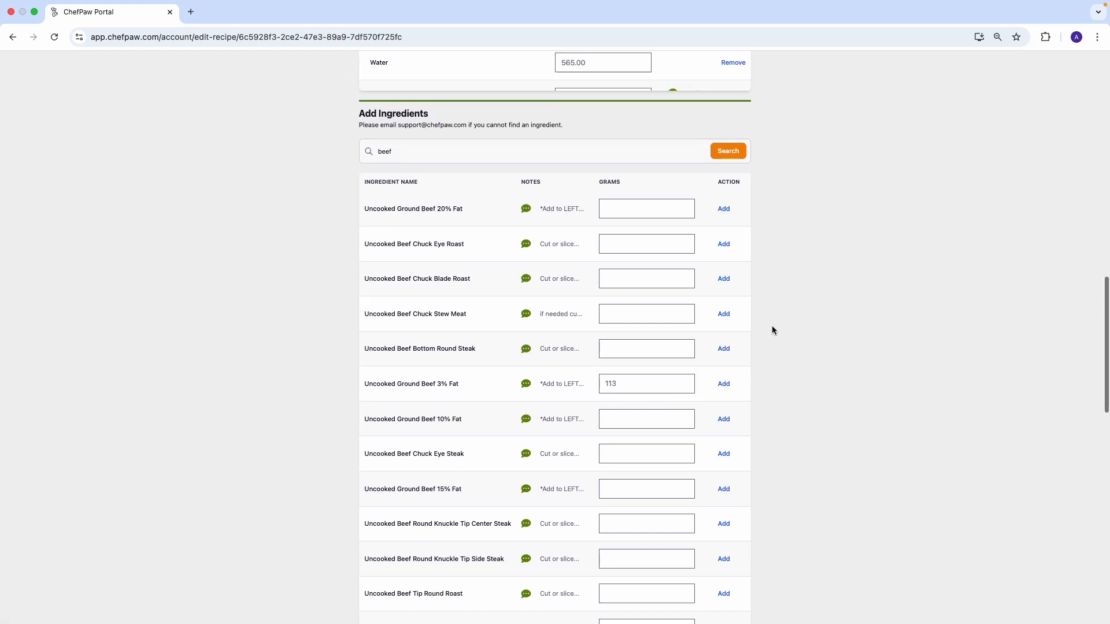
pyautogui.scroll(2, 772, 329)
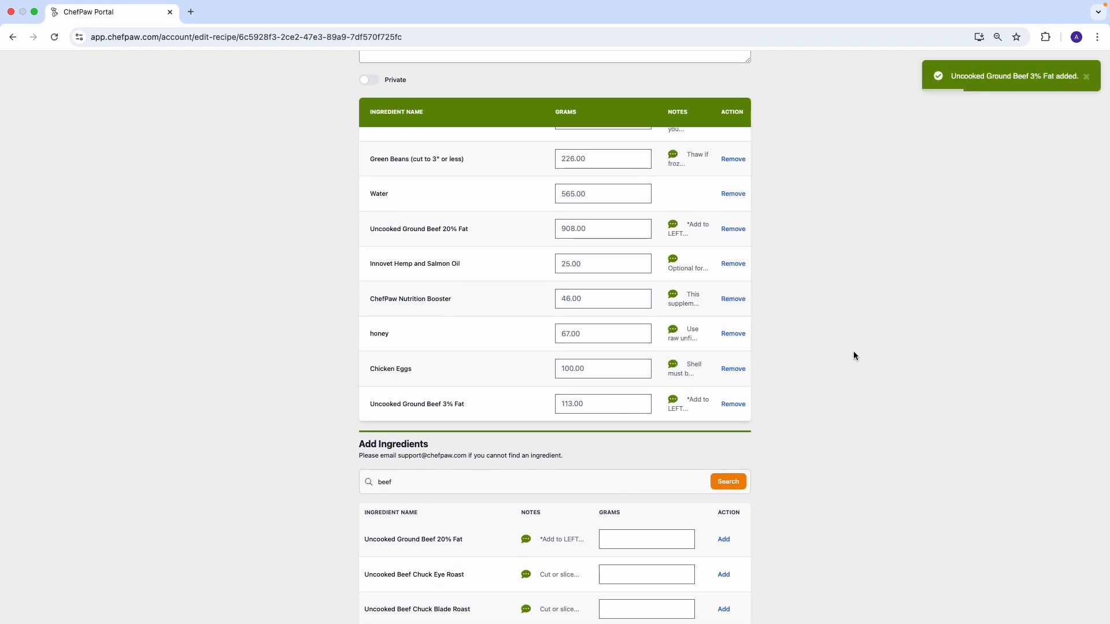
pyautogui.scroll(11, 856, 349)
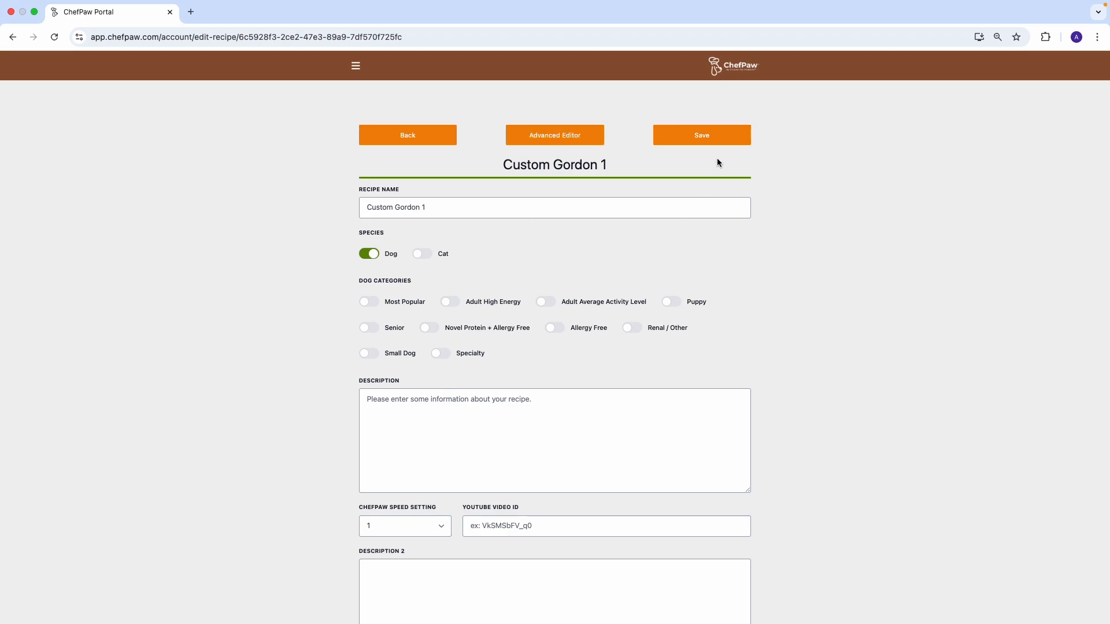
pyautogui.click(703, 135)
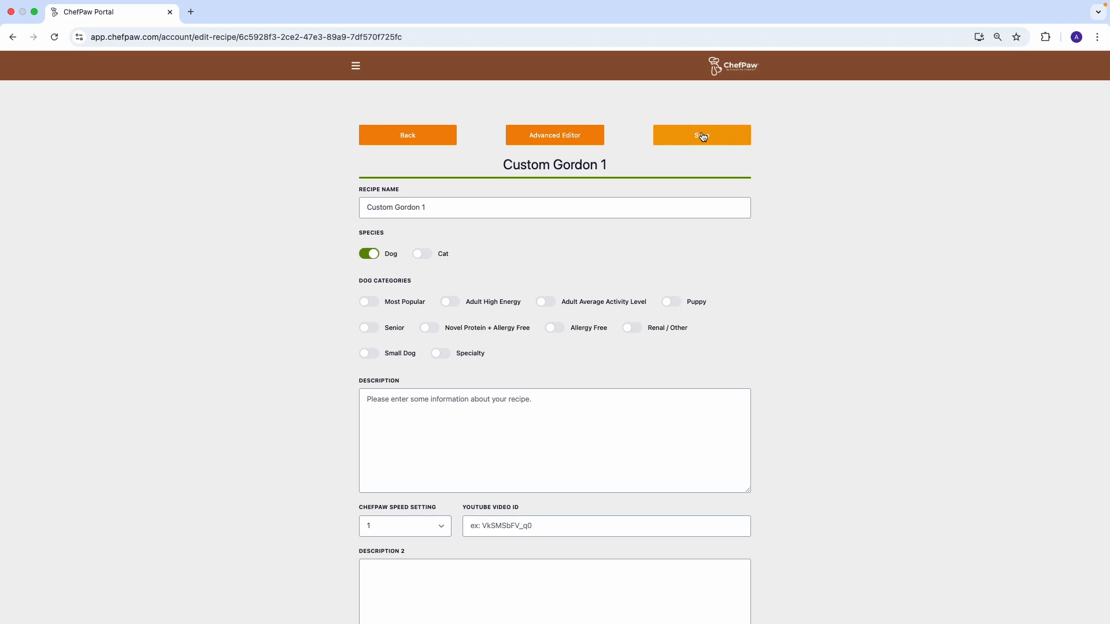
# Step: Open the recipe in the Advanced Editor and analyze it for Gordon's pet profile
pyautogui.click(563, 135)
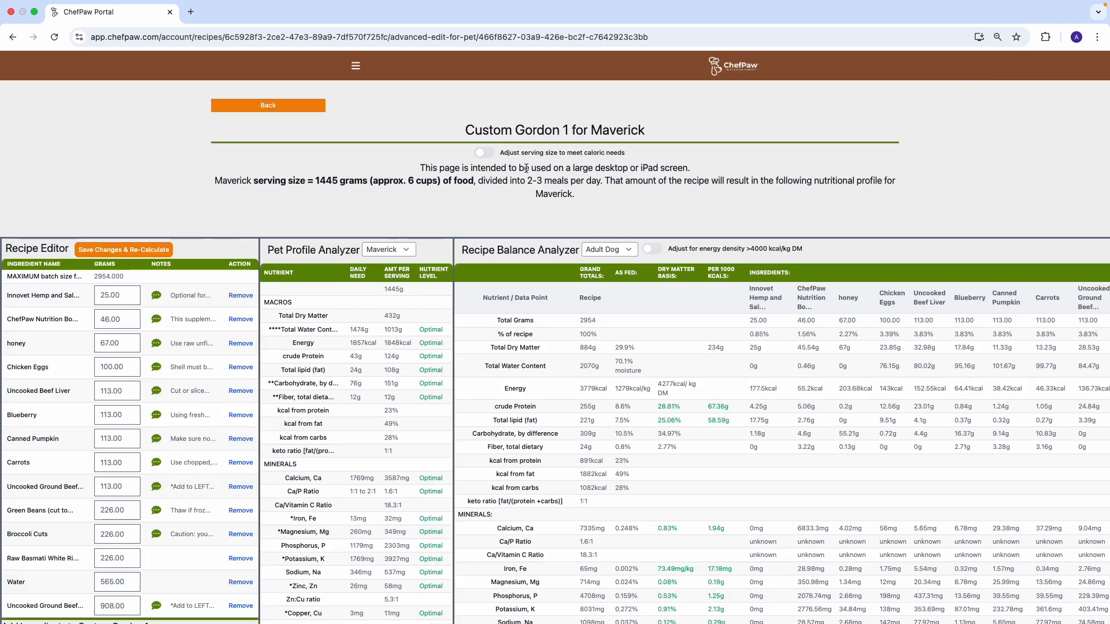
pyautogui.click(405, 251)
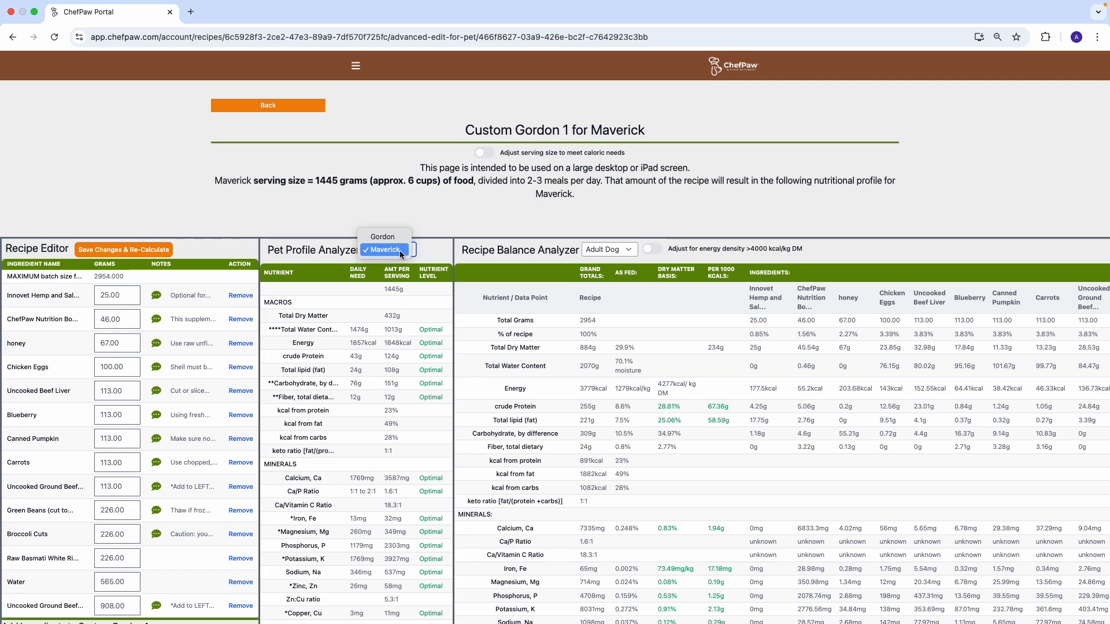
pyautogui.click(399, 240)
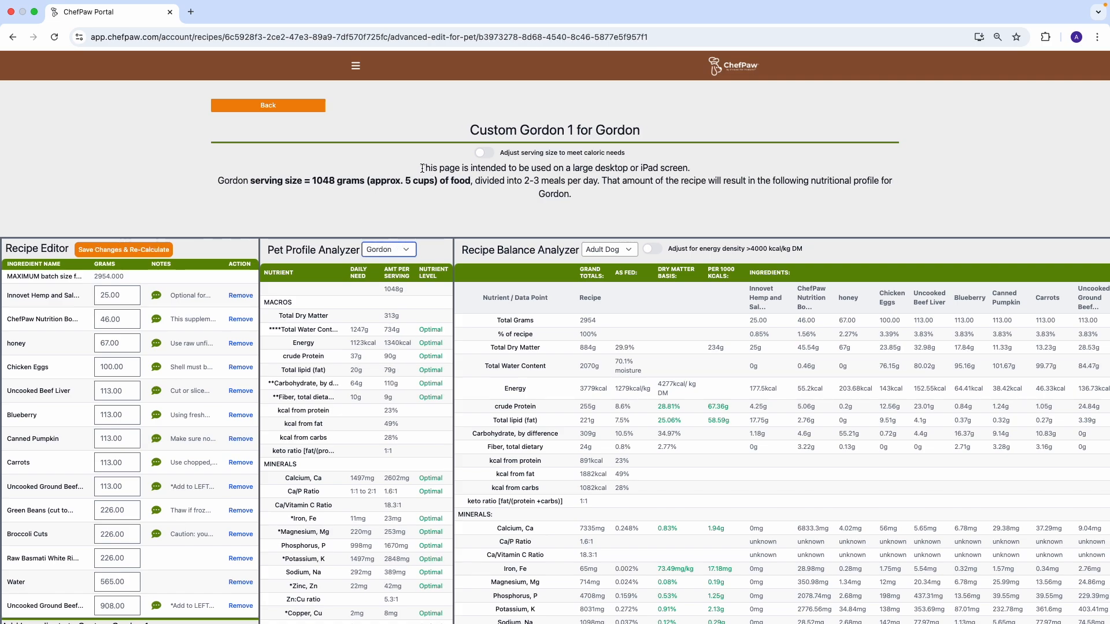
# Step: Compare Gordon's daily energy need with the energy per serving and enable adjusting the serving size to meet caloric needs
pyautogui.moveTo(422, 168); pyautogui.dragTo(696, 174)
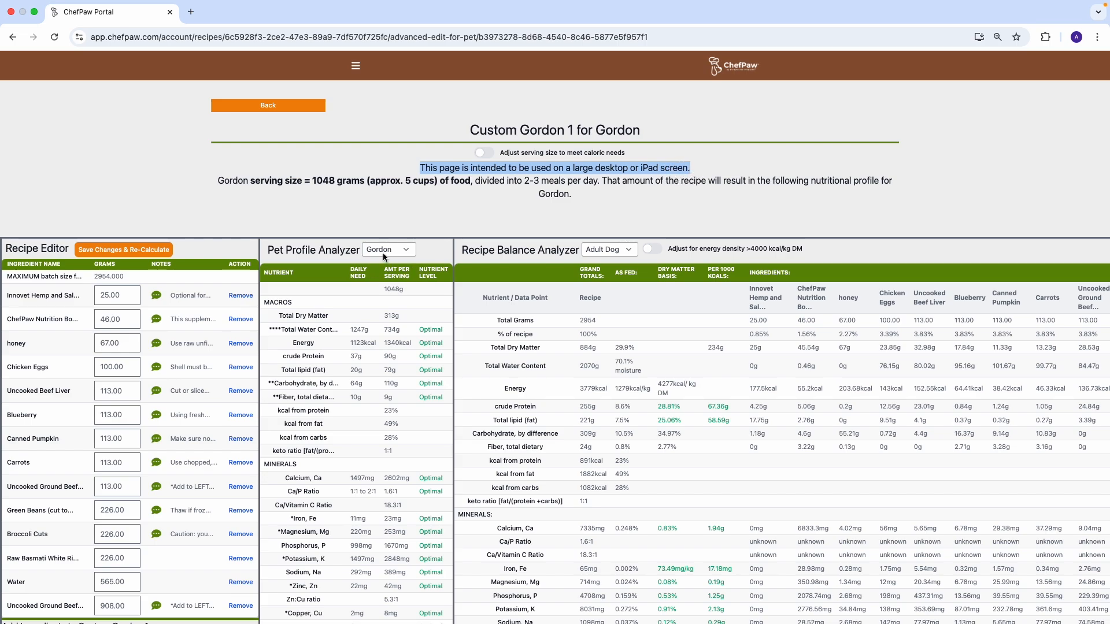
pyautogui.click(381, 295)
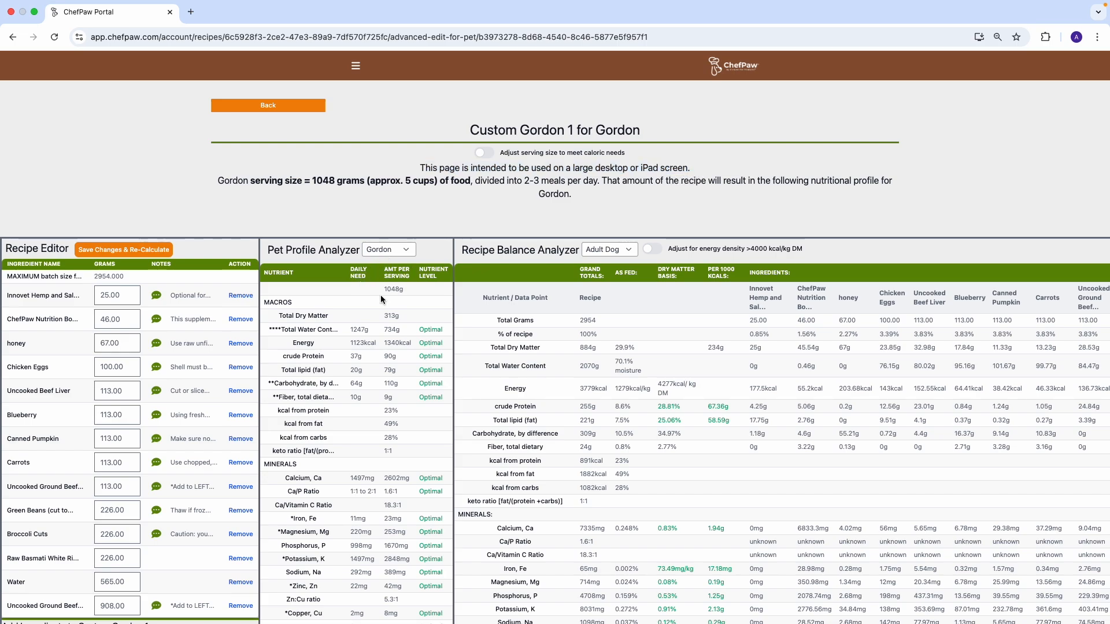
pyautogui.moveTo(381, 292); pyautogui.dragTo(404, 293)
pyautogui.moveTo(370, 344); pyautogui.dragTo(350, 345)
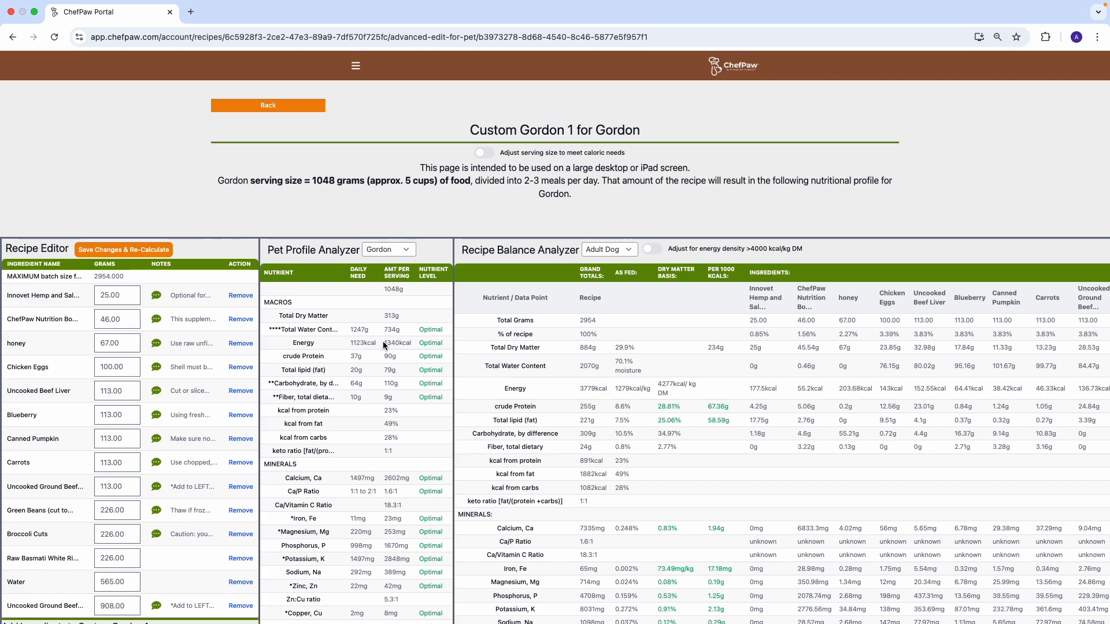
pyautogui.moveTo(382, 346); pyautogui.dragTo(404, 345)
pyautogui.click(489, 156)
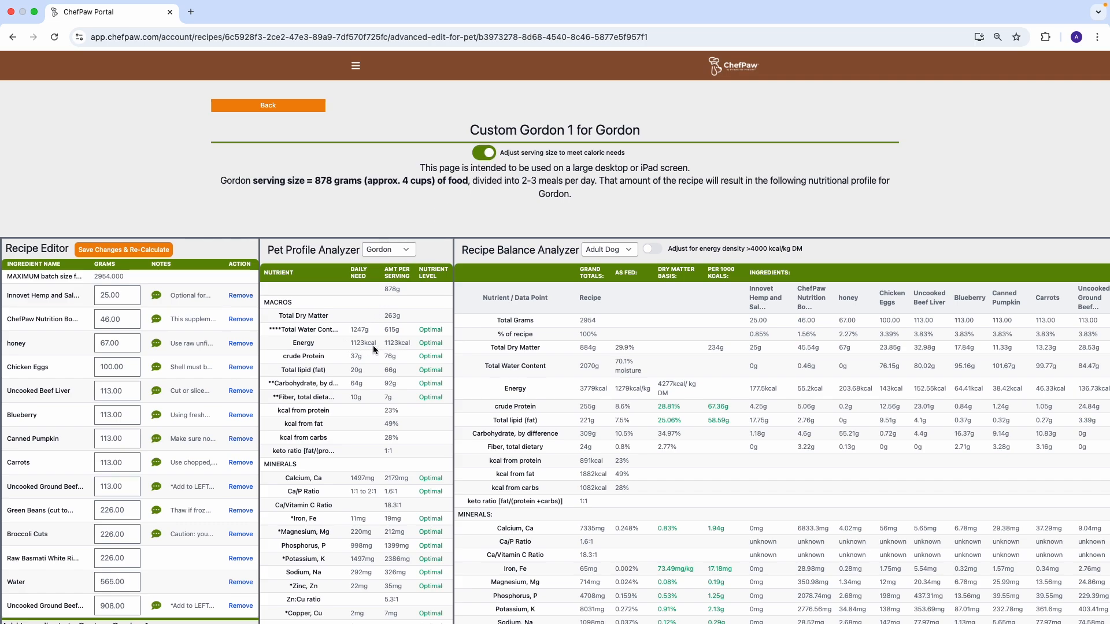
pyautogui.click(484, 154)
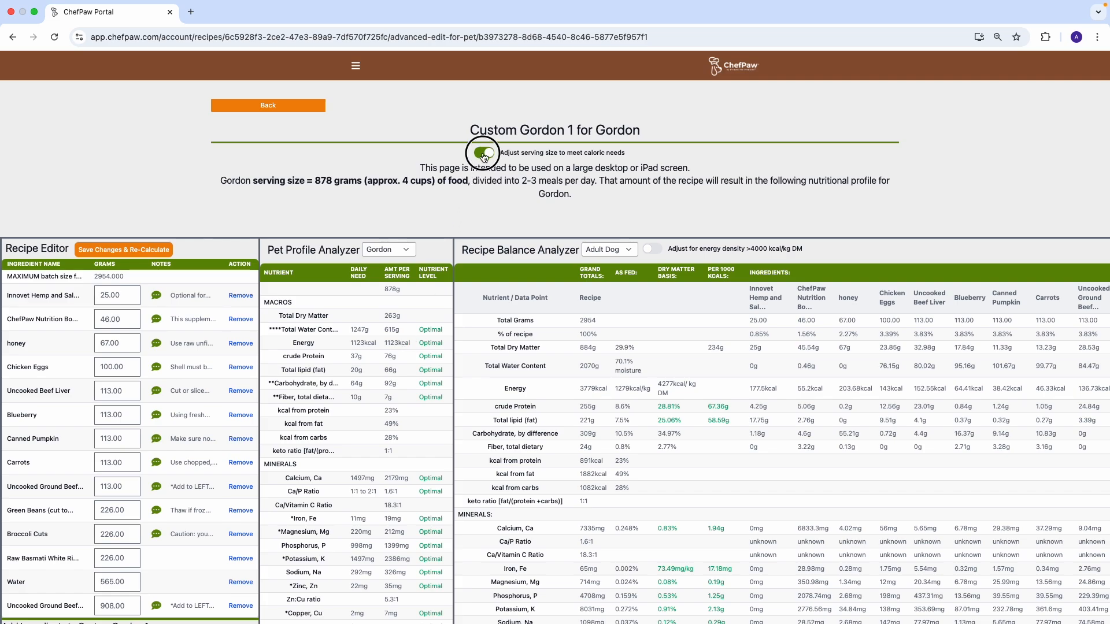
pyautogui.moveTo(303, 181); pyautogui.dragTo(439, 185)
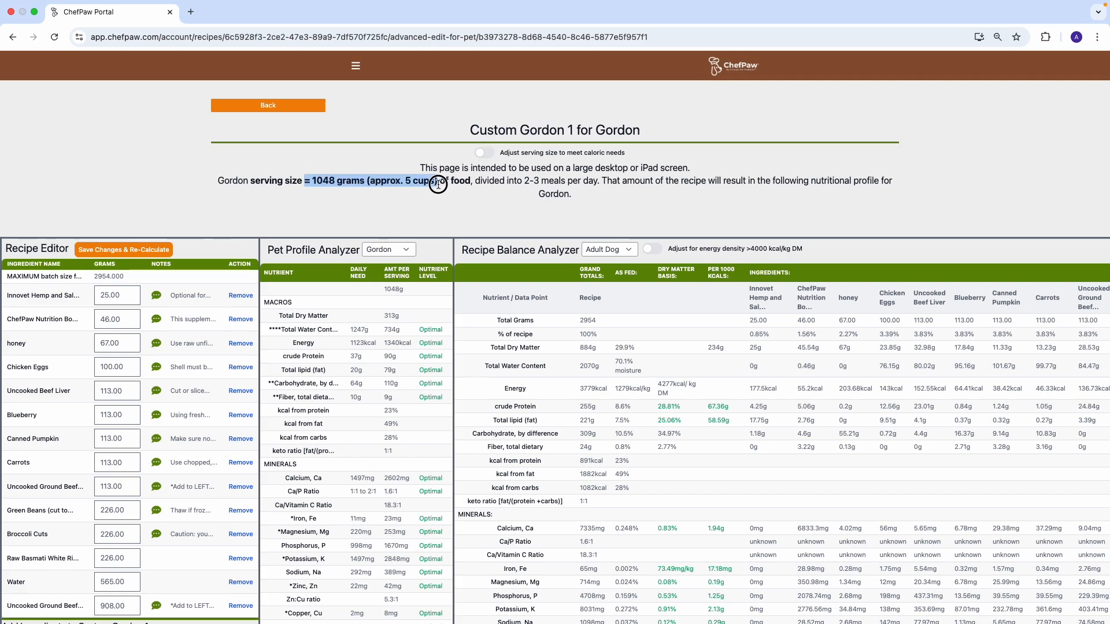
pyautogui.click(490, 155)
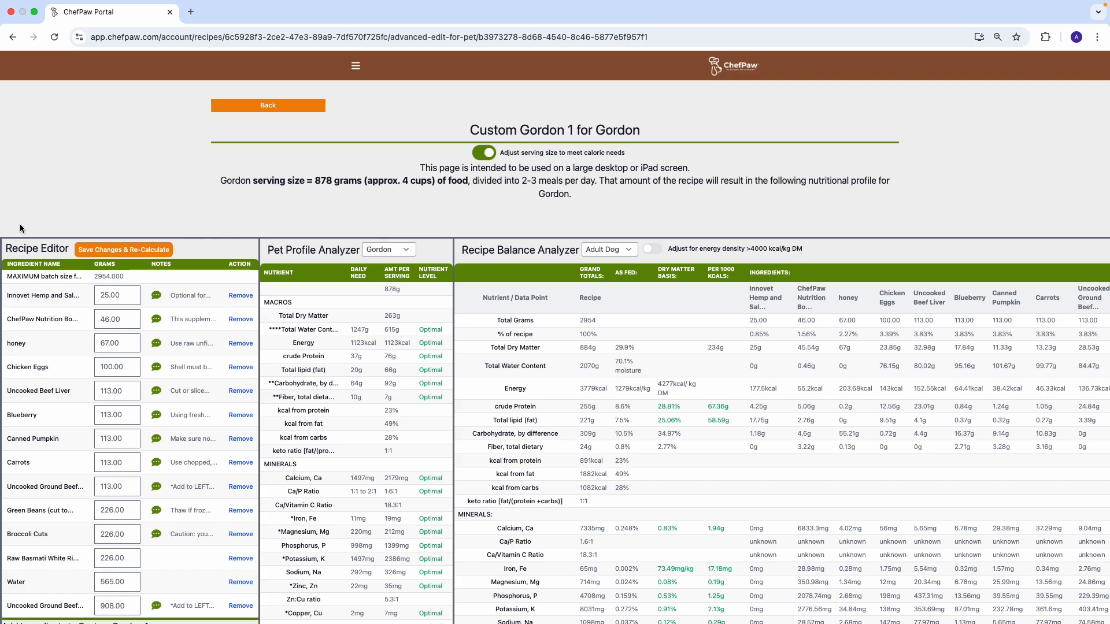
# Step: Examine the ingredient editor and Gordon's nutrient levels, from macros and minerals down to fatty acids and amino acids
pyautogui.scroll(-5, 20, 225)
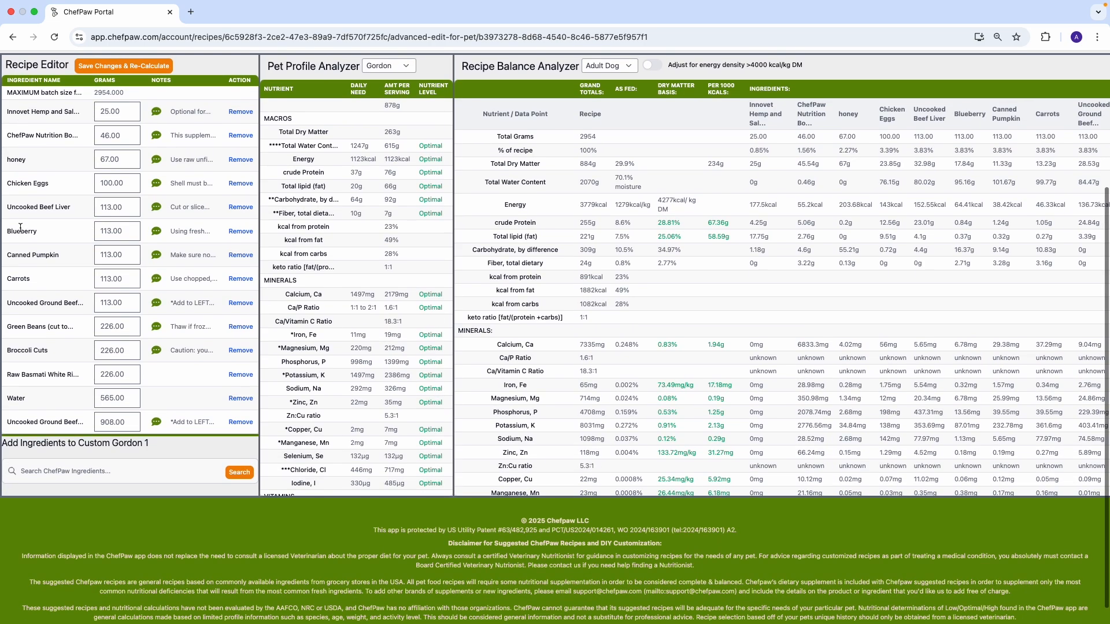
pyautogui.click(73, 473)
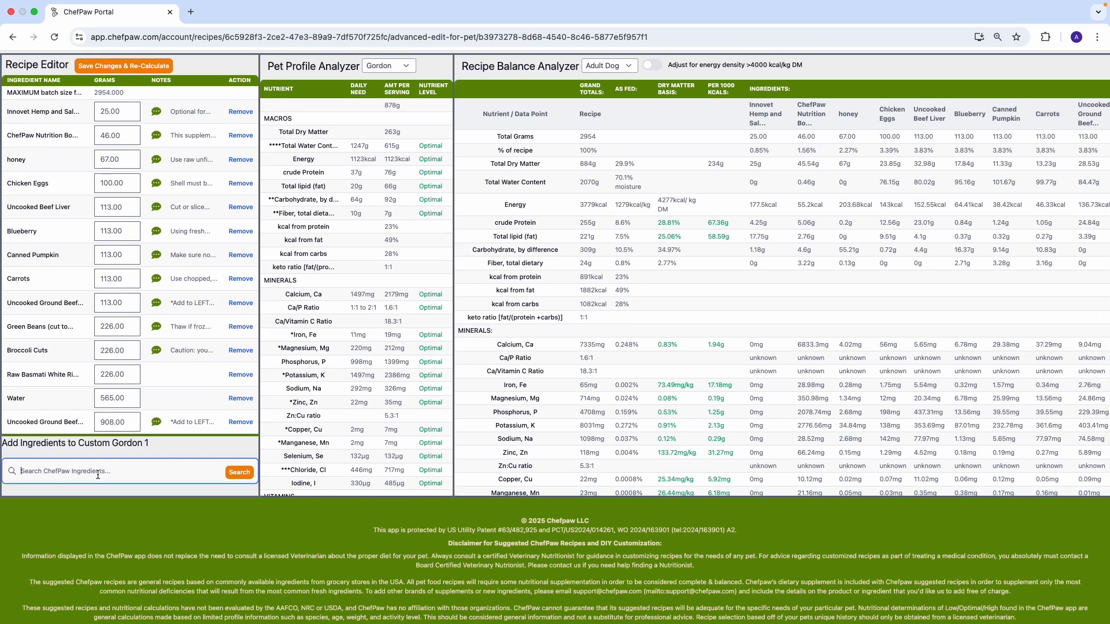
pyautogui.scroll(3, 73, 473)
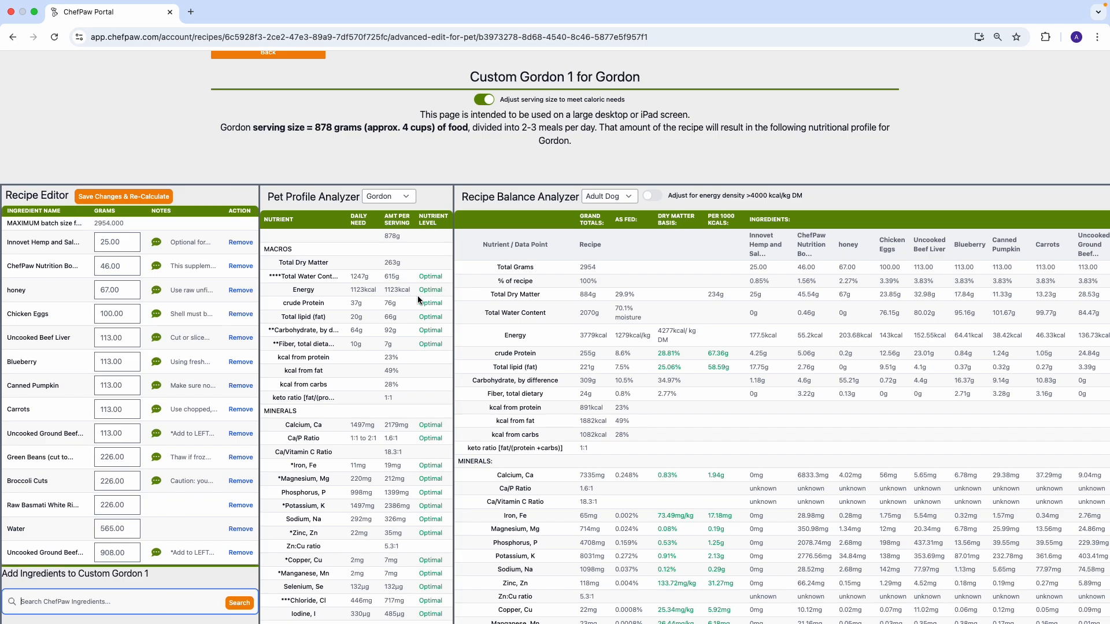
pyautogui.scroll(-10, 417, 296)
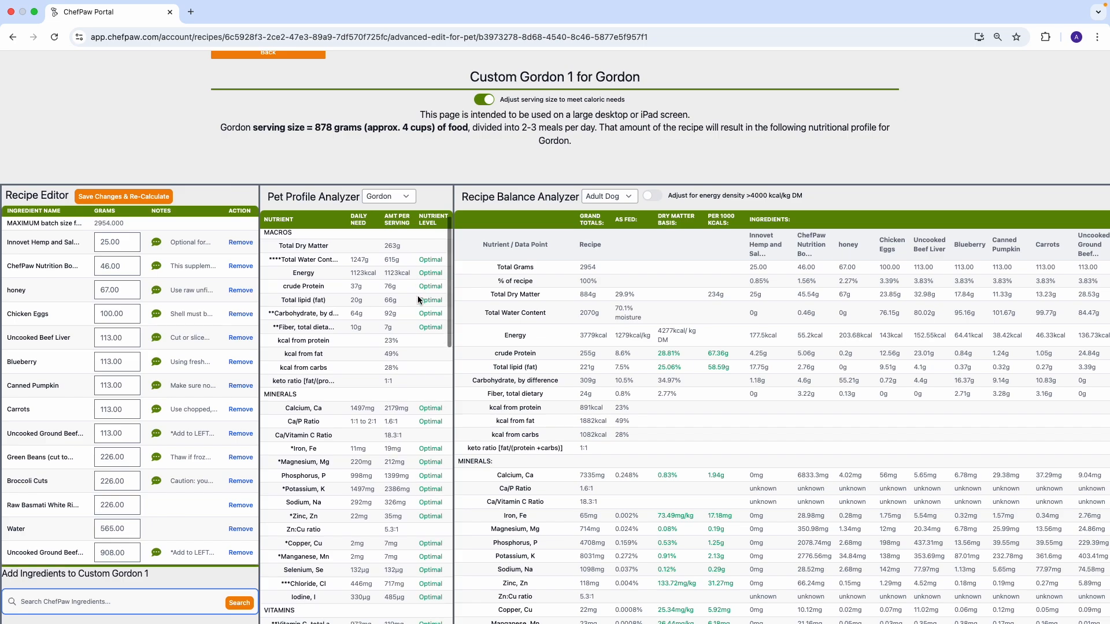
pyautogui.scroll(-10, 418, 296)
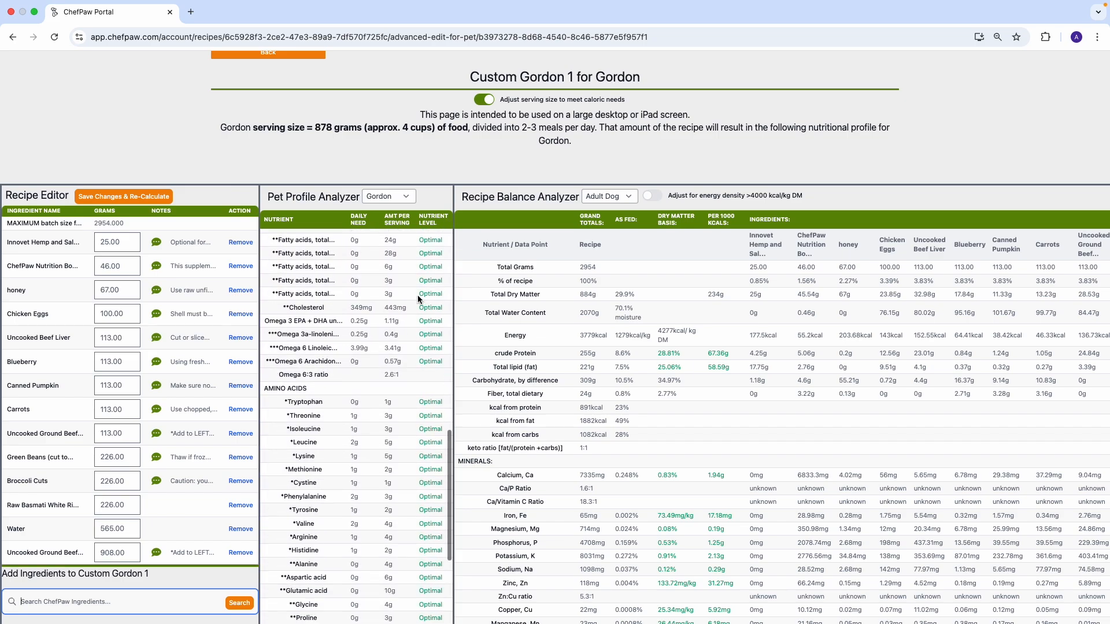
pyautogui.scroll(20, 418, 295)
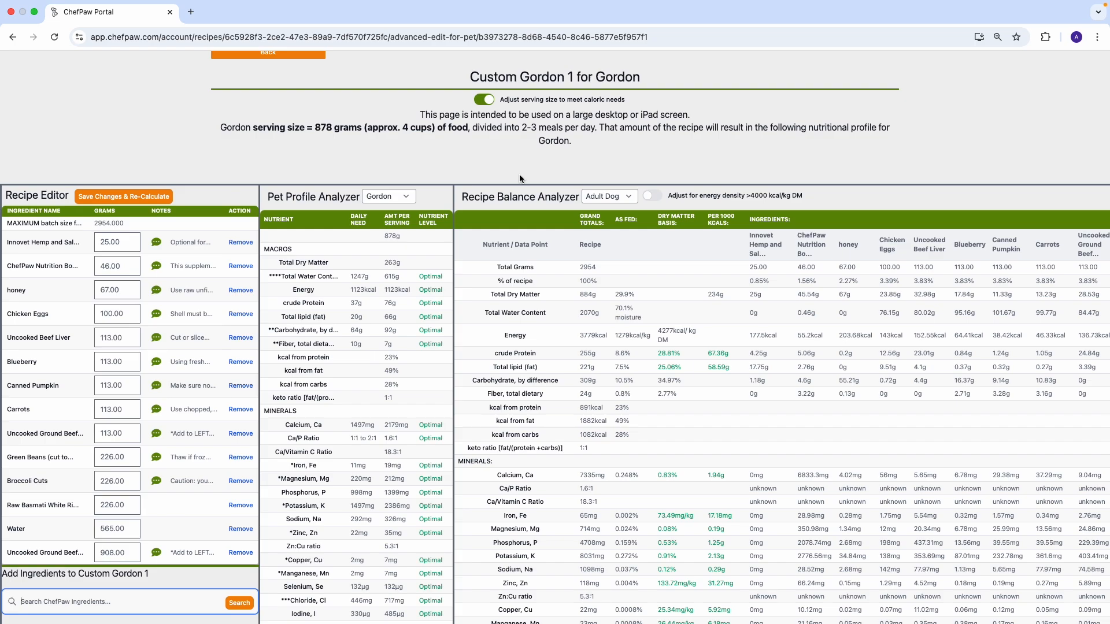
# Step: Keep Adult Dog as the Recipe Balance Analyzer's life stage, check the recipe's dry-matter energy density, and enable adjustment for energy density >4000 kcal/kg DM
pyautogui.click(626, 199)
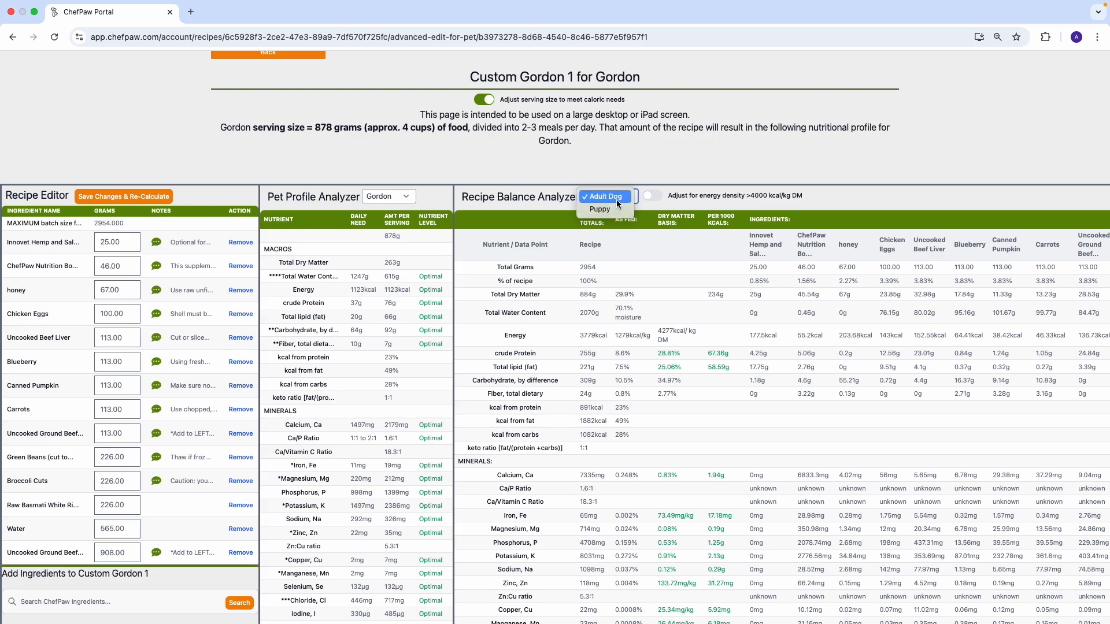
pyautogui.click(613, 209)
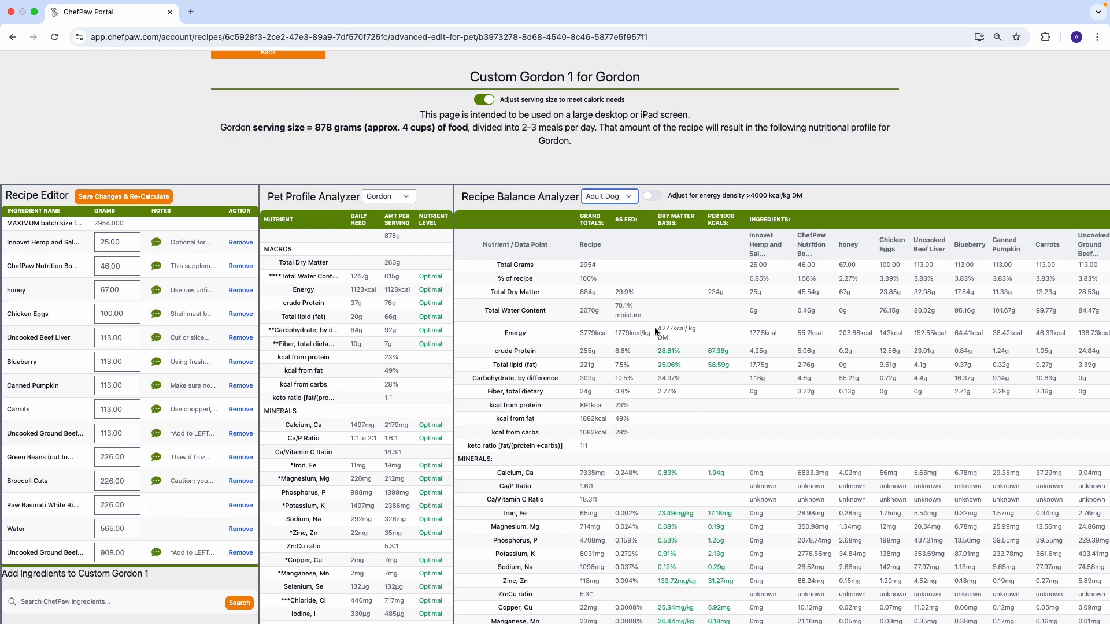
pyautogui.moveTo(656, 327); pyautogui.dragTo(696, 336)
pyautogui.click(654, 198)
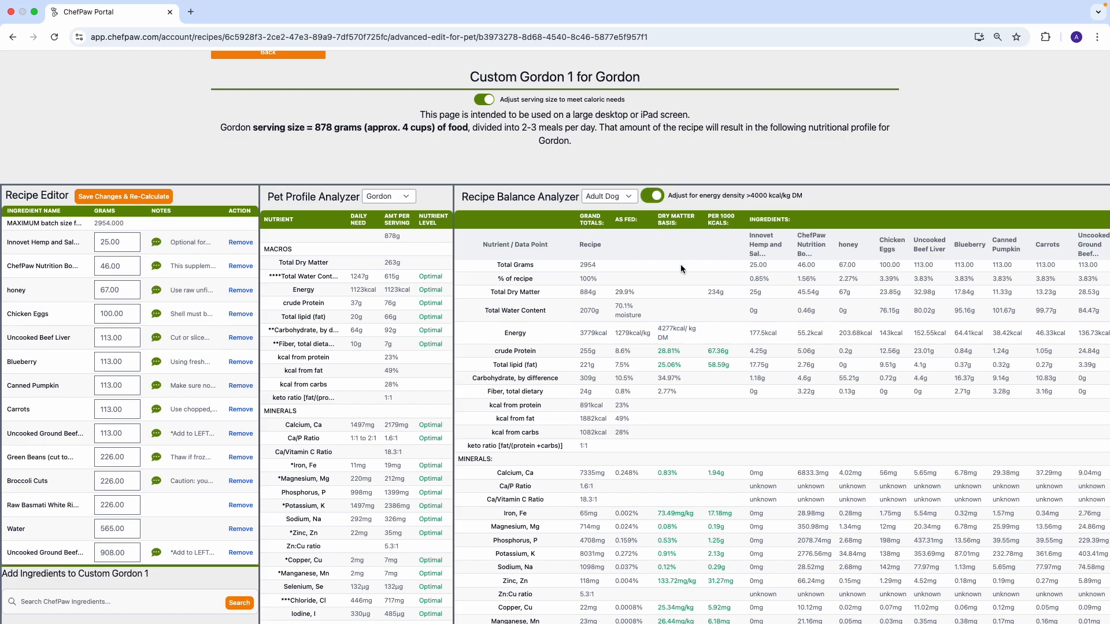
# Step: Examine the ingredient weights and the recipe's calcium and moisture values across the grand total, as fed, dry matter and per 1000 kcal columns
pyautogui.click(752, 222)
pyautogui.moveTo(750, 267); pyautogui.dragTo(767, 268)
pyautogui.moveTo(796, 265); pyautogui.dragTo(817, 270)
pyautogui.scroll(1, 816, 466)
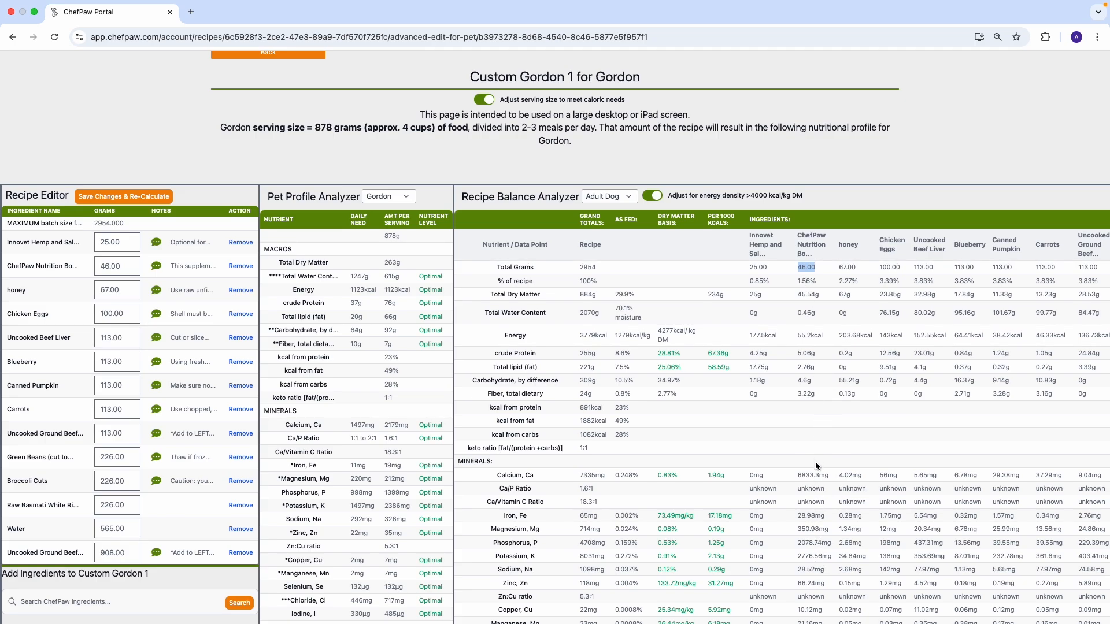
pyautogui.moveTo(819, 476); pyautogui.dragTo(796, 475)
pyautogui.moveTo(578, 478); pyautogui.dragTo(599, 477)
pyautogui.moveTo(639, 476); pyautogui.dragTo(617, 475)
pyautogui.moveTo(641, 317); pyautogui.dragTo(616, 310)
pyautogui.moveTo(661, 223); pyautogui.dragTo(732, 222)
# Step: Review the recipe's fats, omega fatty acids and amino acids in the Recipe Balance Analyzer, checking the dry-matter value for Omega 3 EPA + DHA
pyautogui.scroll(-10, 672, 356)
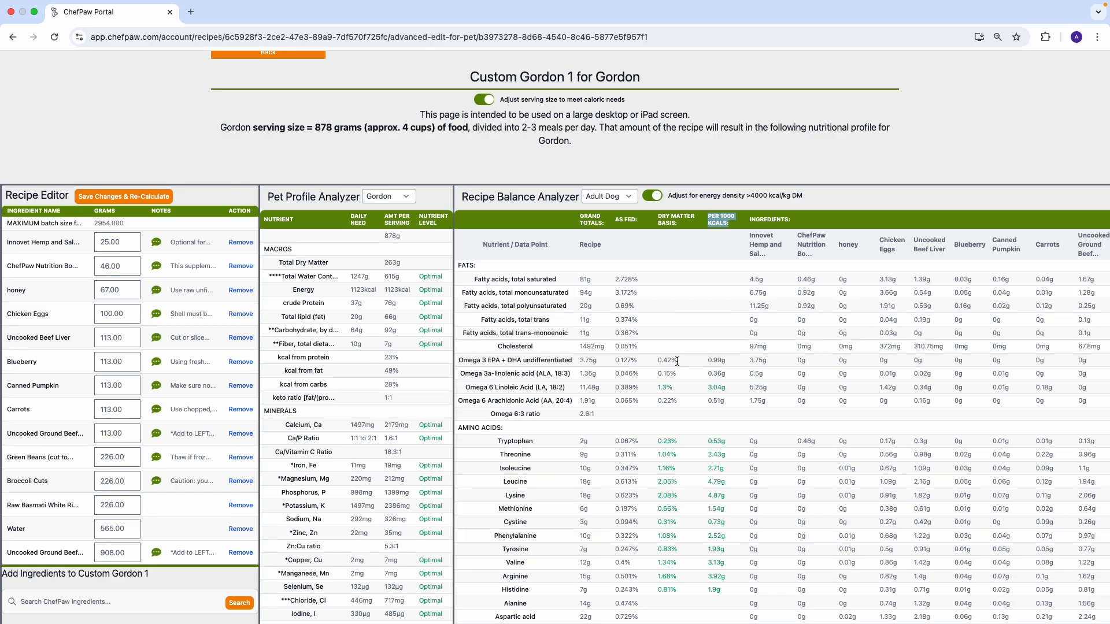
pyautogui.moveTo(677, 360); pyautogui.dragTo(660, 361)
pyautogui.click(670, 373)
pyautogui.scroll(-5, 669, 389)
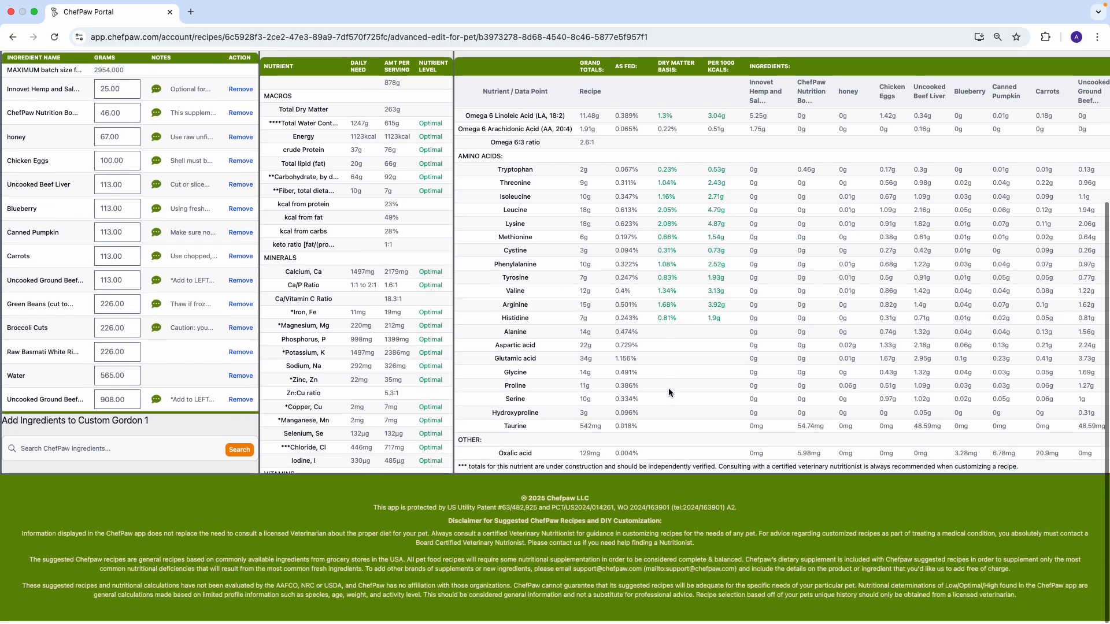
pyautogui.scroll(10, 677, 377)
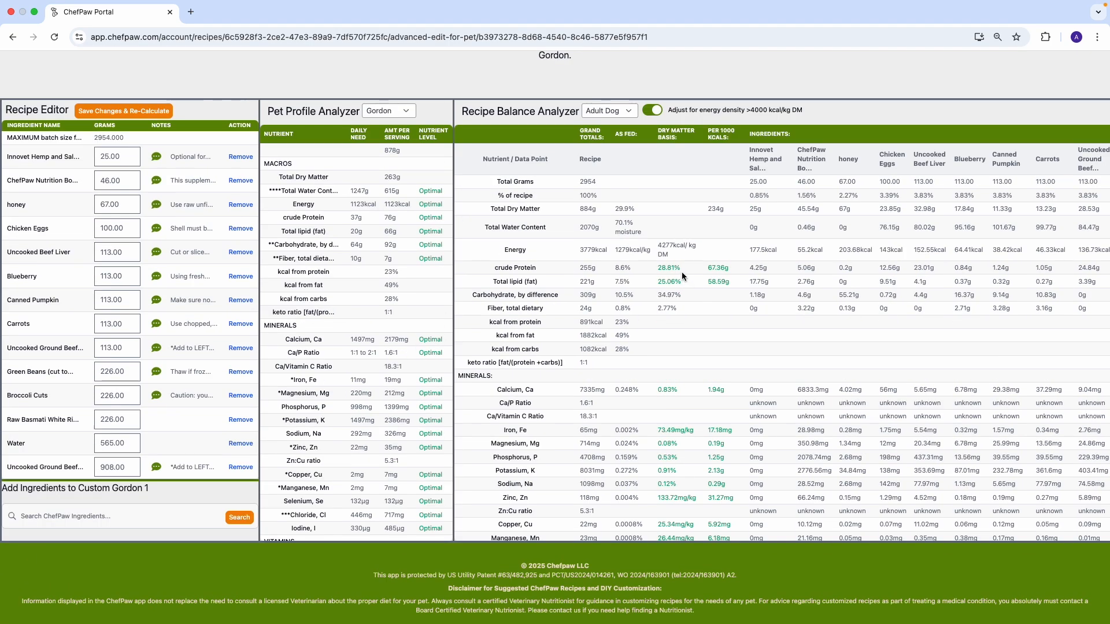